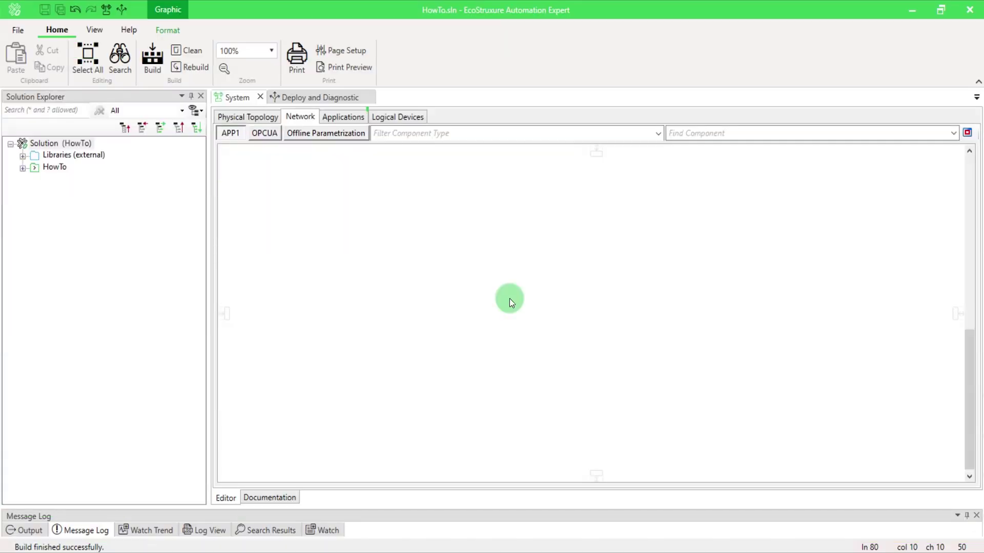
Show the Logical Devices list and expand the external libraries to review installed versions
click(415, 121)
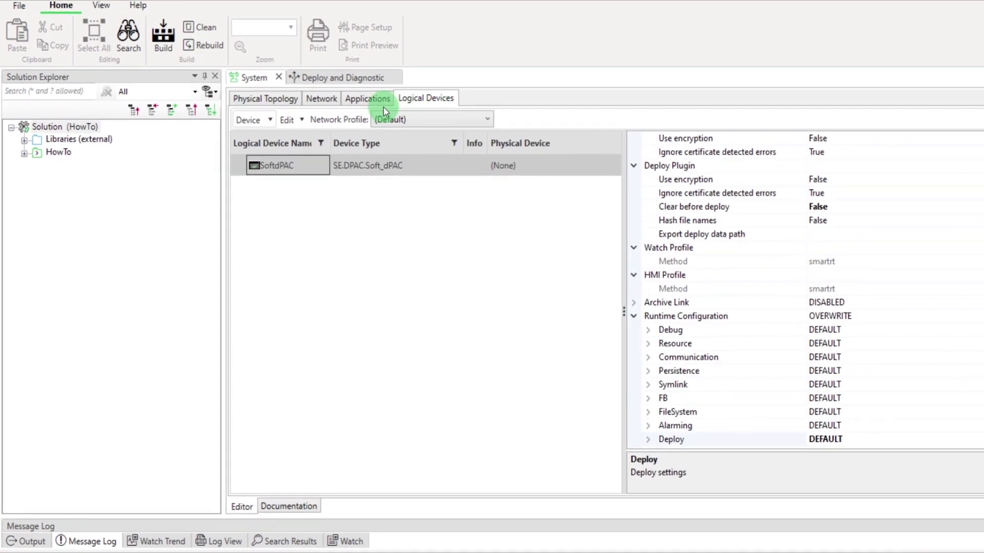
click(28, 91)
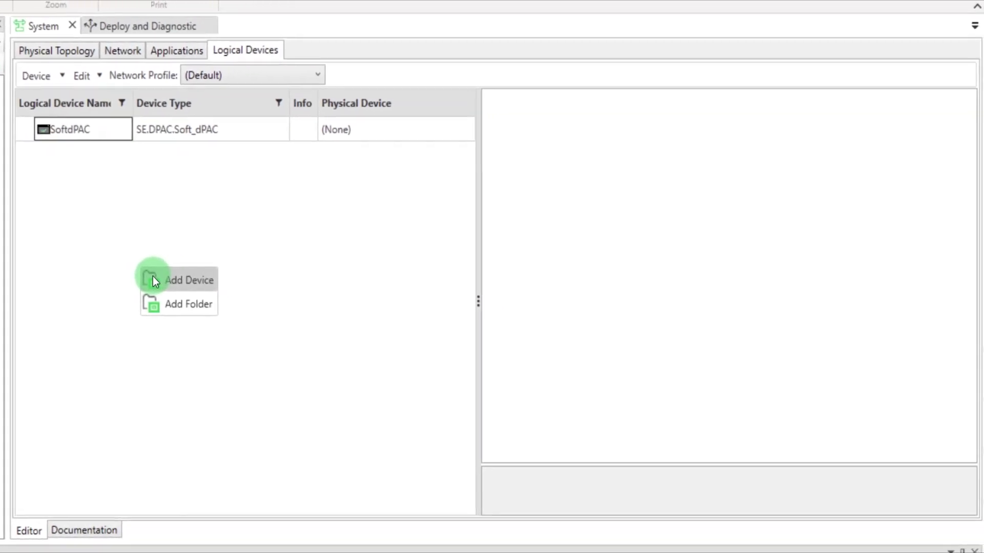
Add a logical device named M251dPAC of type SE.DPAC:M251_dPAC
click(187, 279)
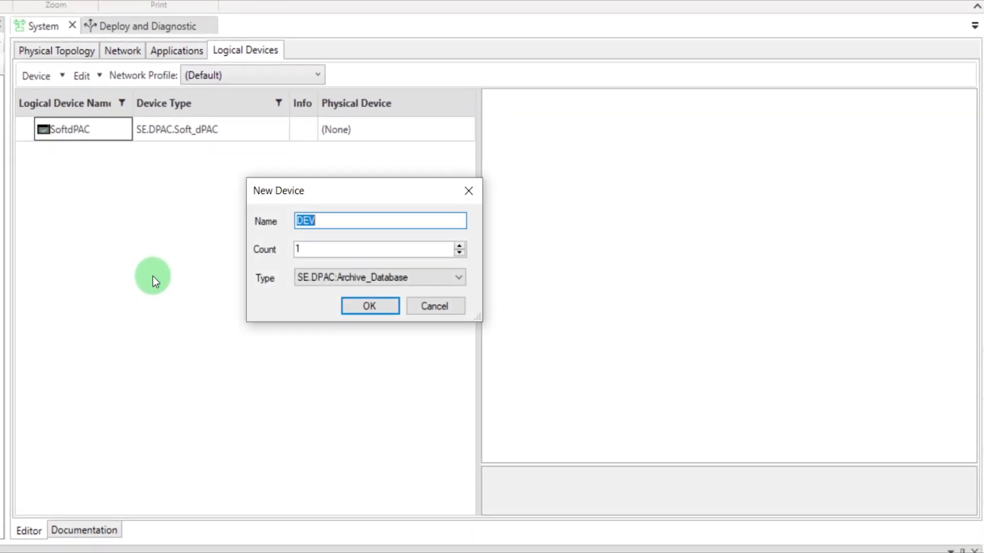
text(M251dPA)
text(C)
click(453, 276)
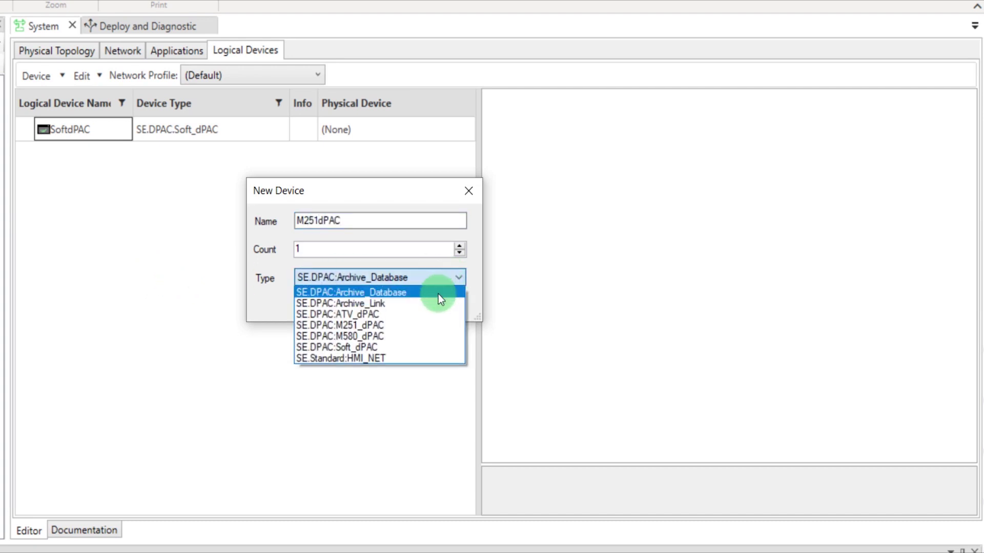
click(418, 325)
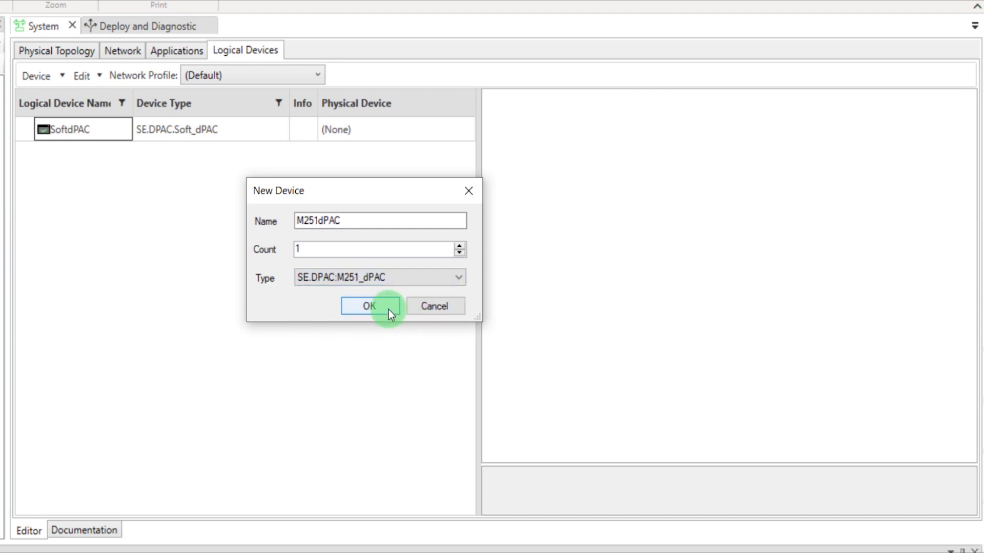
click(369, 306)
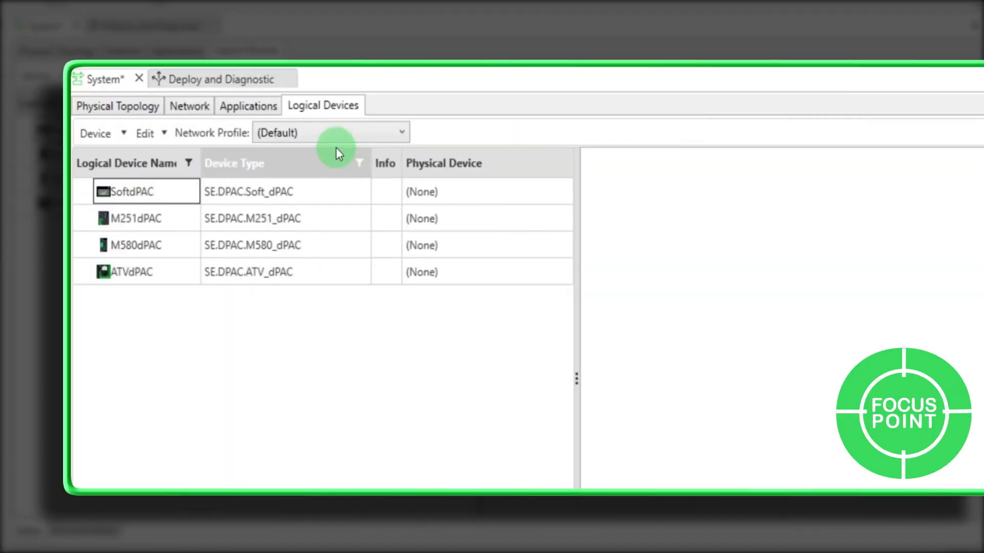
Set the network profile to (Local Test) and select M251dPAC to show its properties
click(331, 136)
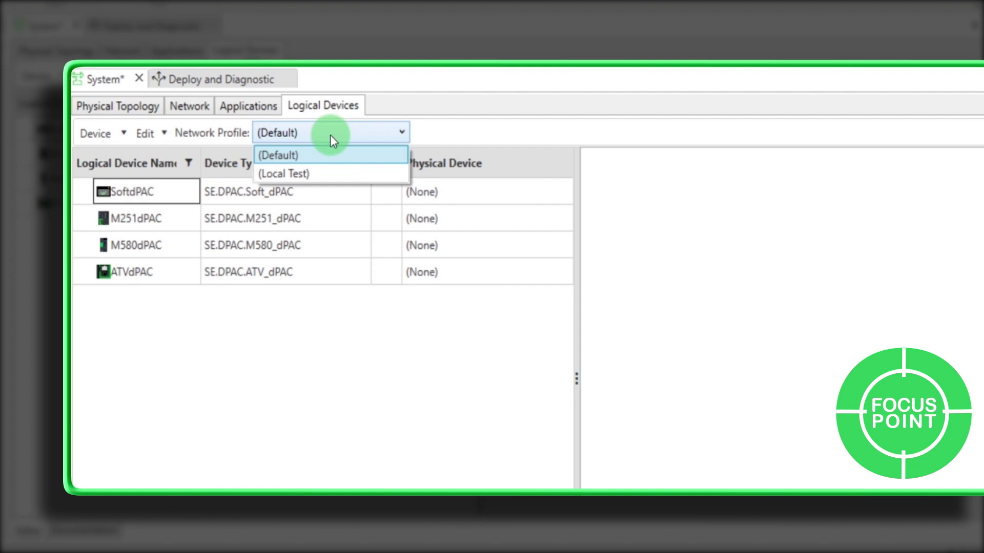
click(323, 174)
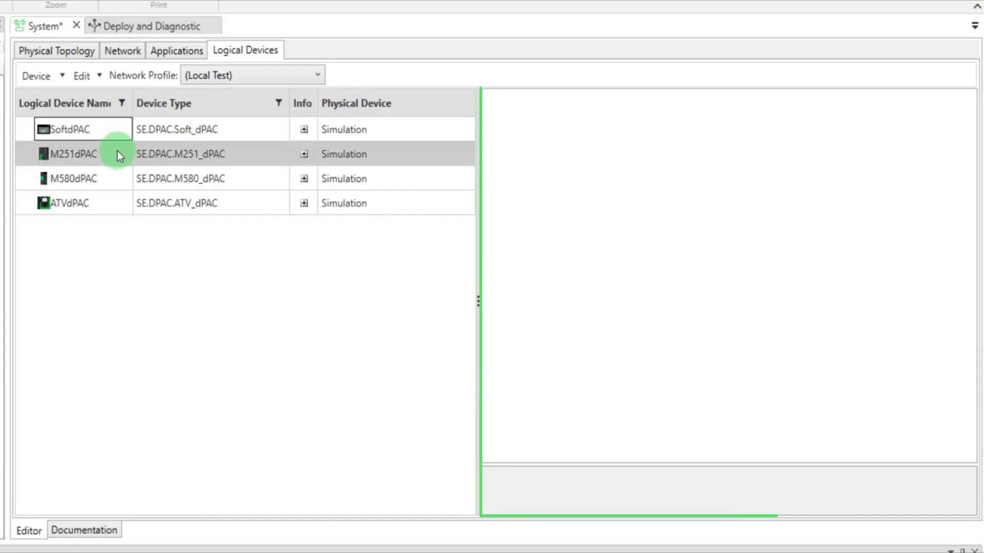
click(118, 152)
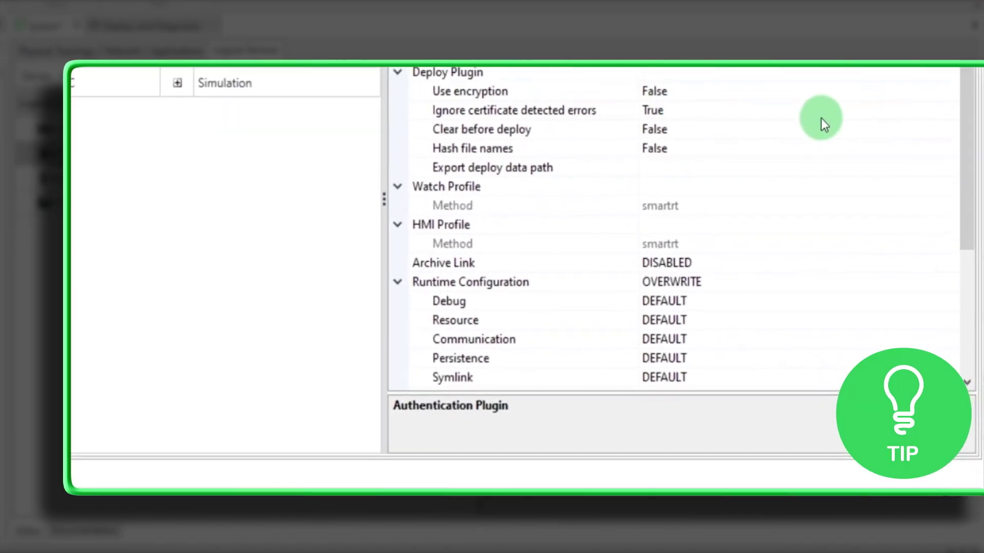
drag(966, 94, 957, 204)
Set M251dPAC's Deploy runtime configuration to OVERWRITE with auto start after deploy true
click(940, 279)
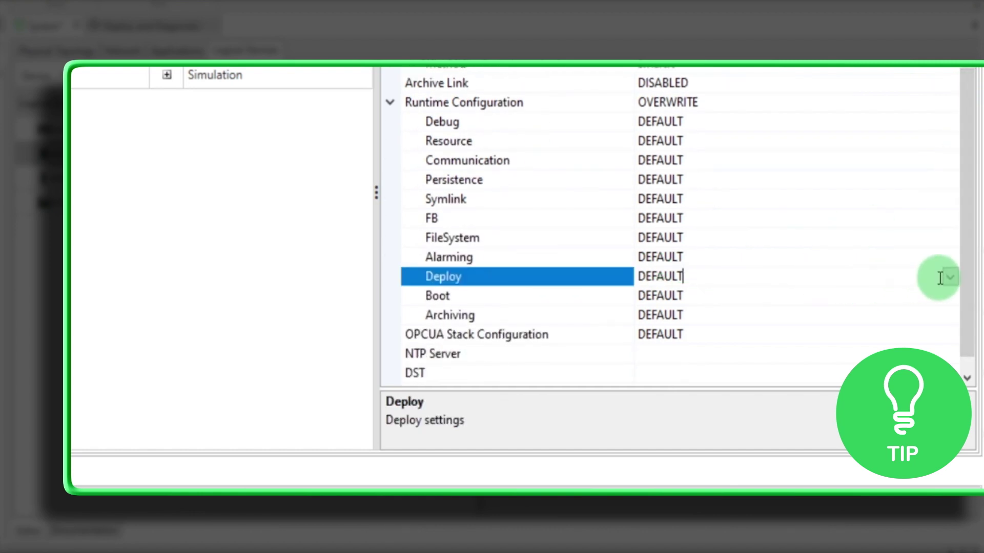
click(949, 277)
click(900, 295)
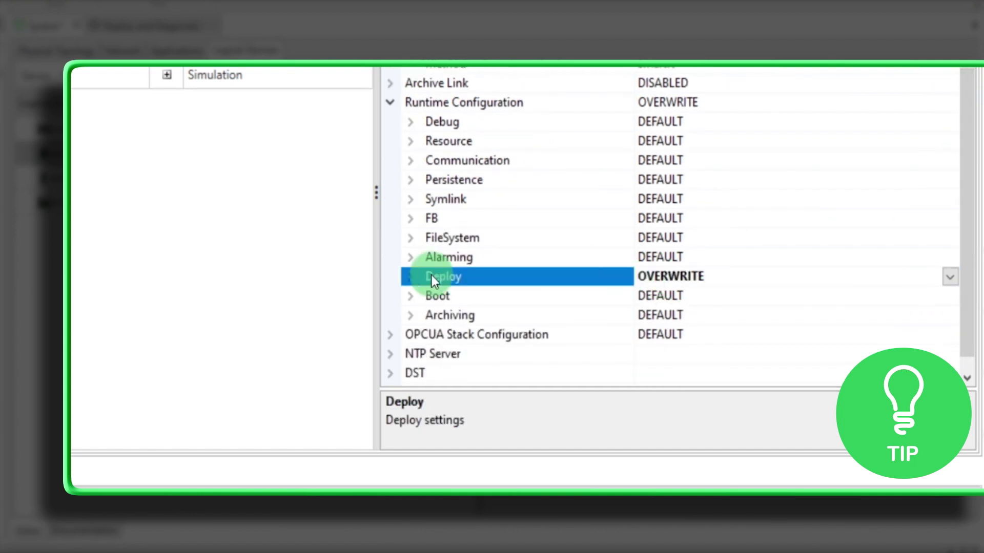
click(410, 276)
click(947, 301)
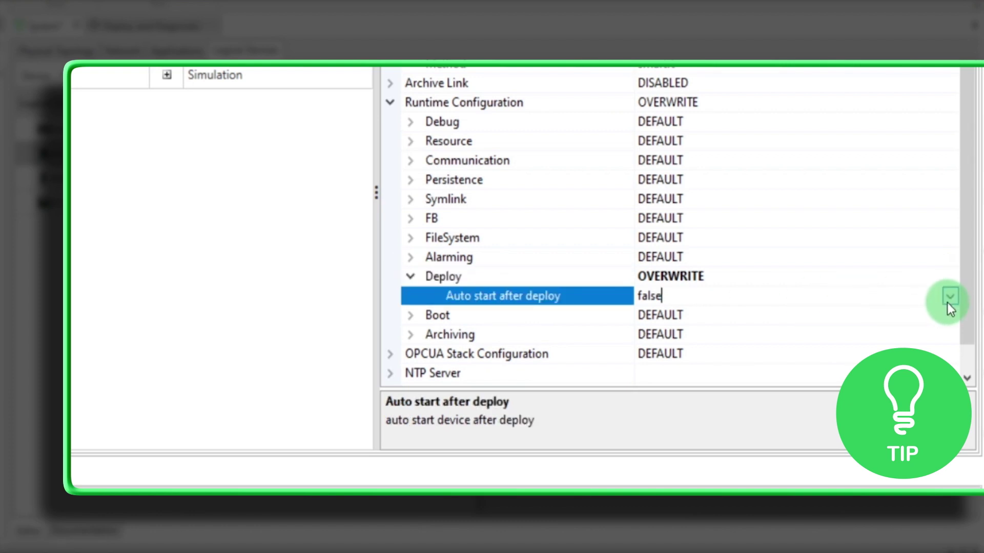
click(821, 316)
scroll(821, 317, up, 3)
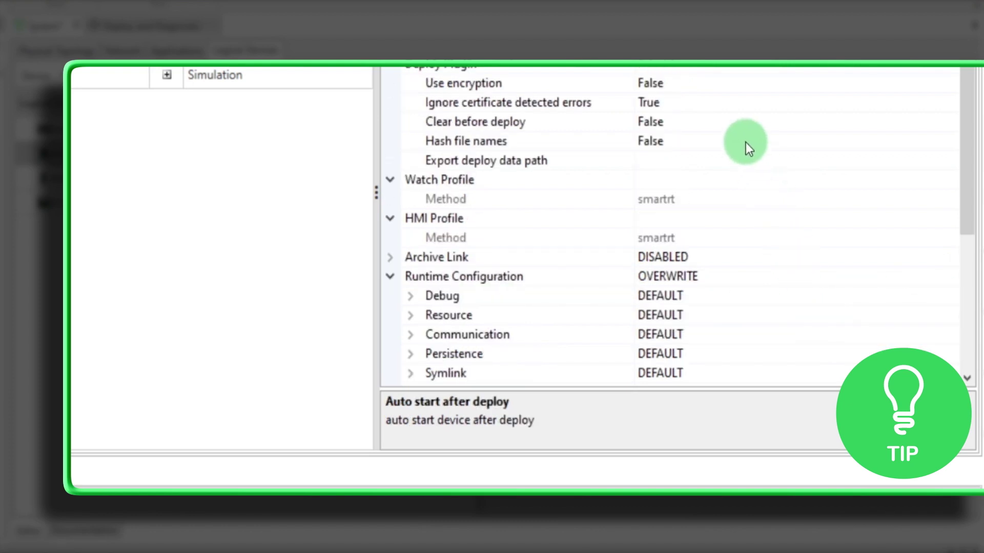
Set M251dPAC's Deploy Plugin Clear before deploy to True
click(744, 124)
click(951, 123)
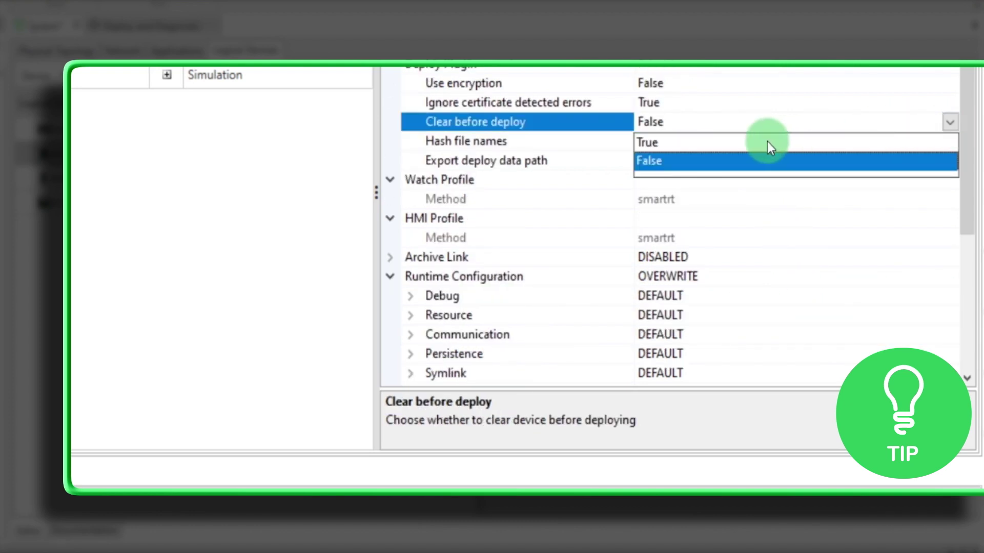
click(768, 142)
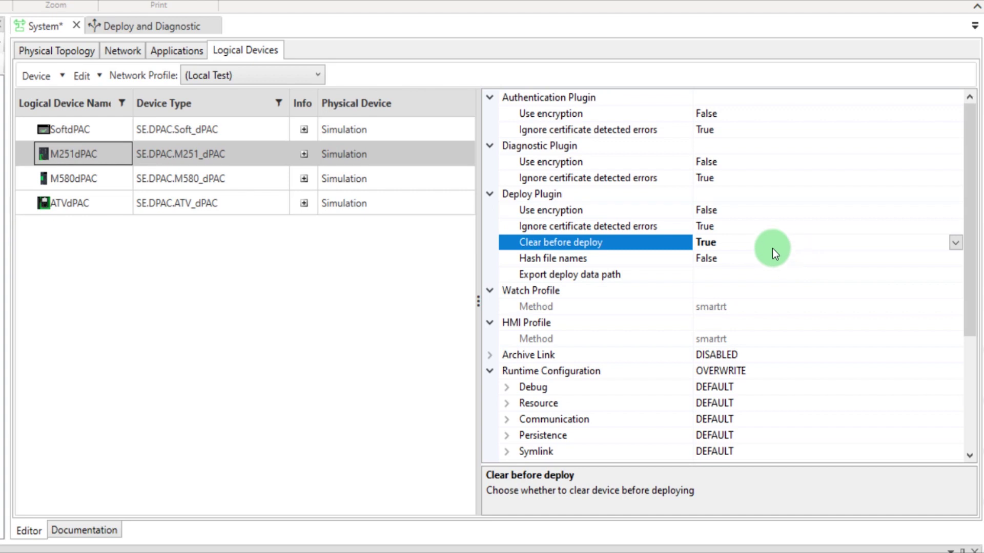
In APP1, map Motor1 to SoftdPAC and Motor2 to its dPAC device resource
click(176, 50)
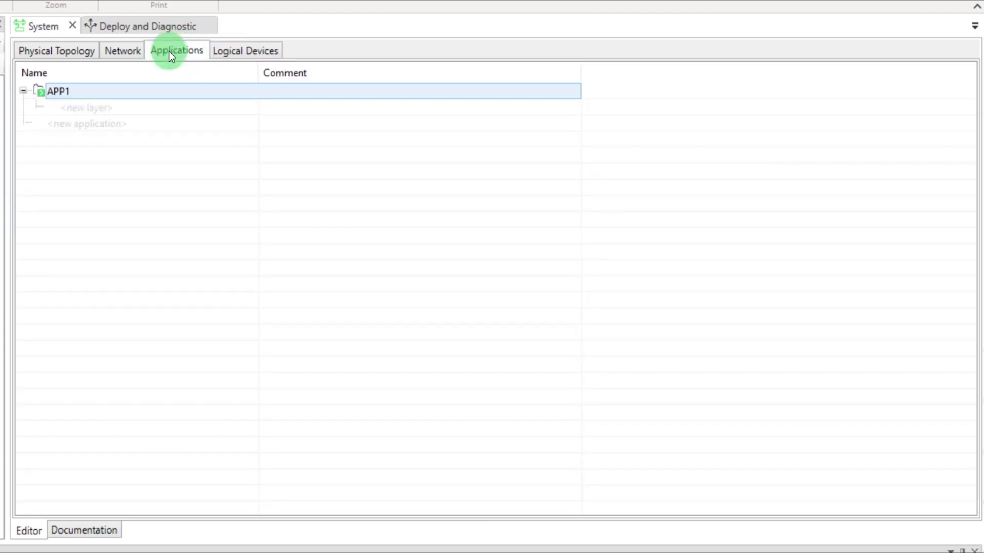
double_click(144, 94)
right_click(198, 253)
click(505, 358)
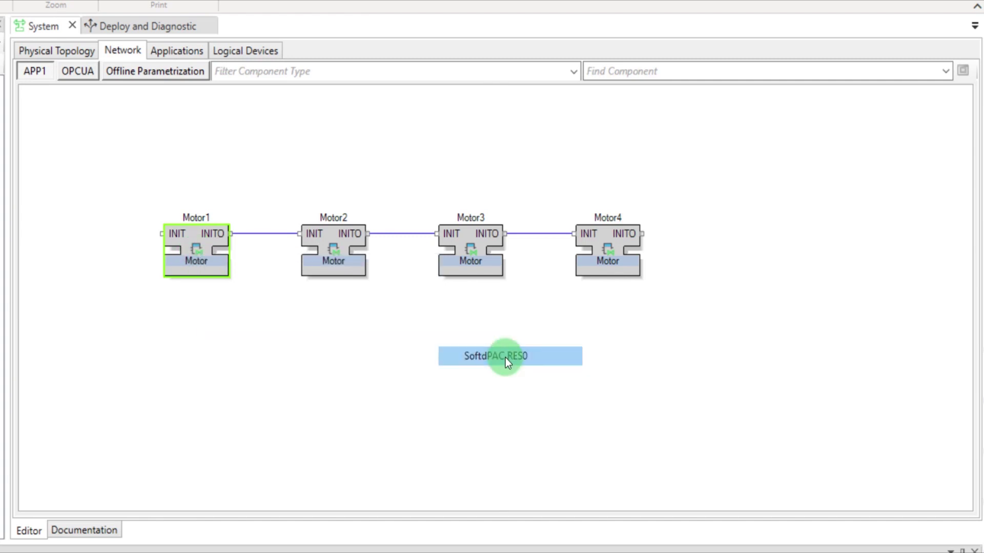
right_click(334, 250)
click(653, 353)
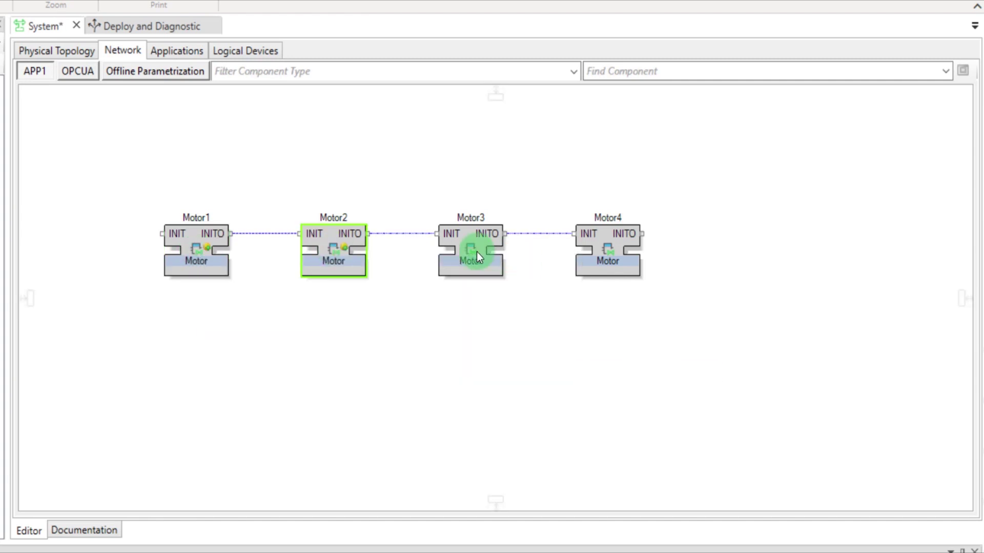
Map Motor3 to M580dPAC and Motor4 to ATVdPAC, then save the system
right_click(474, 251)
click(766, 391)
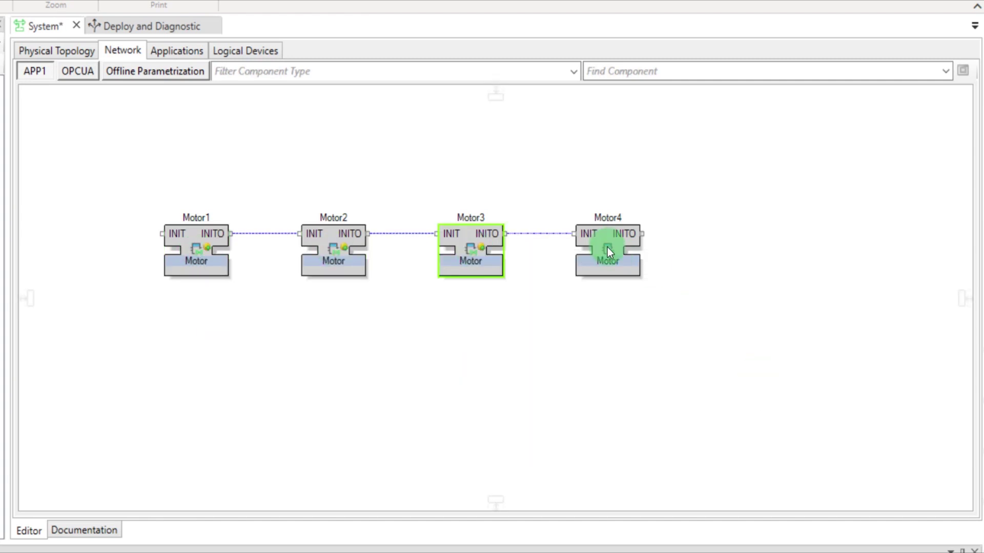
right_click(608, 249)
click(556, 408)
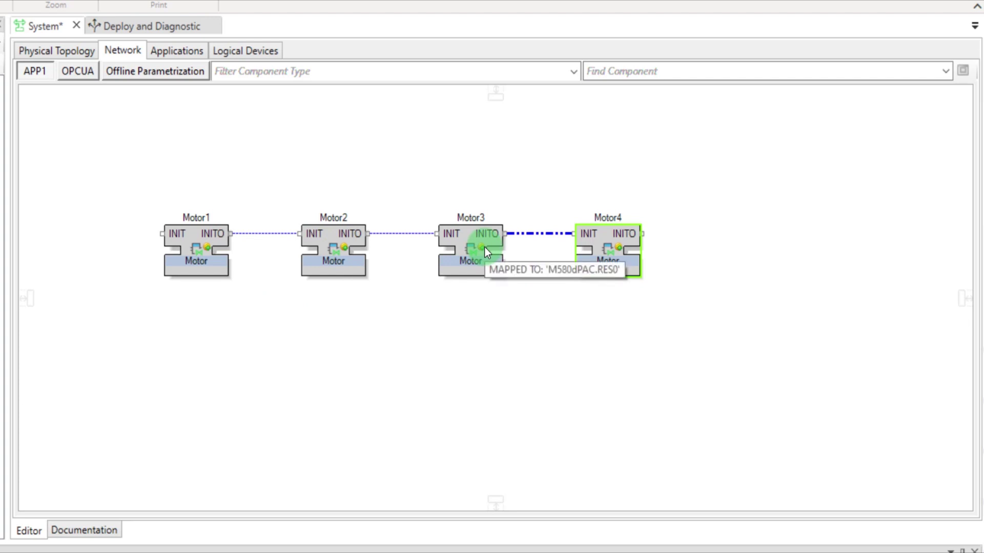
mouse_move(607, 248)
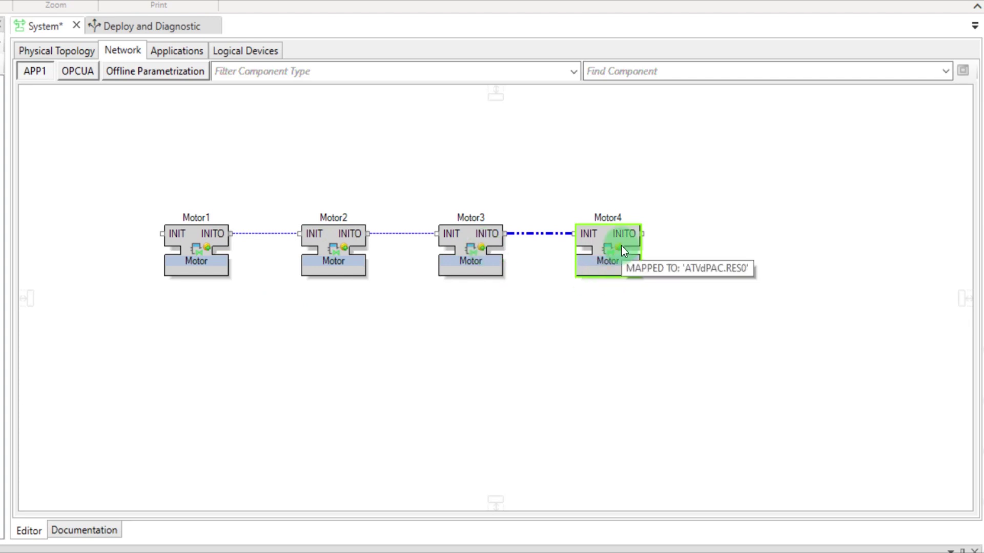
click(642, 329)
key(ctrl+s)
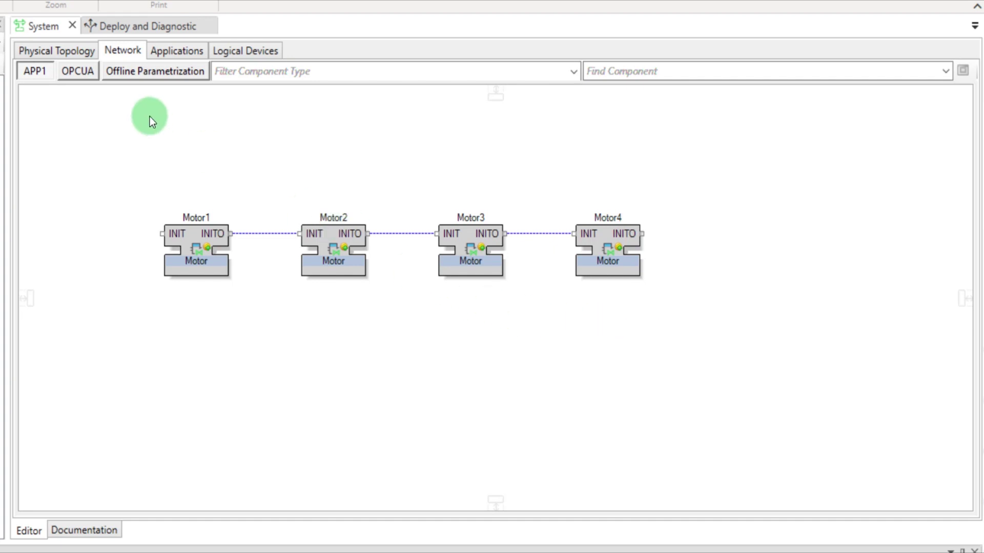
In Deploy and Diagnostic, set the Active Network Profile to (Local Test)
click(245, 49)
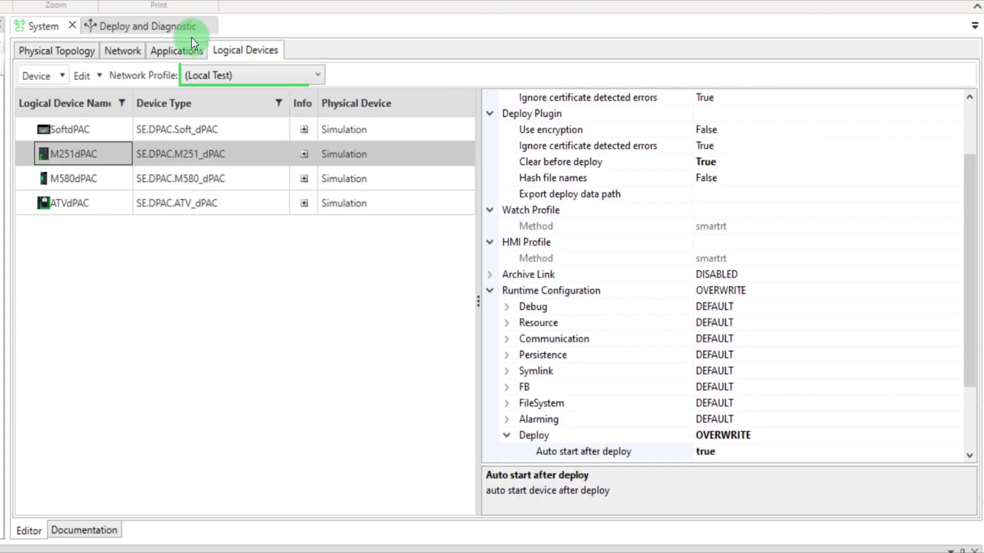
click(153, 27)
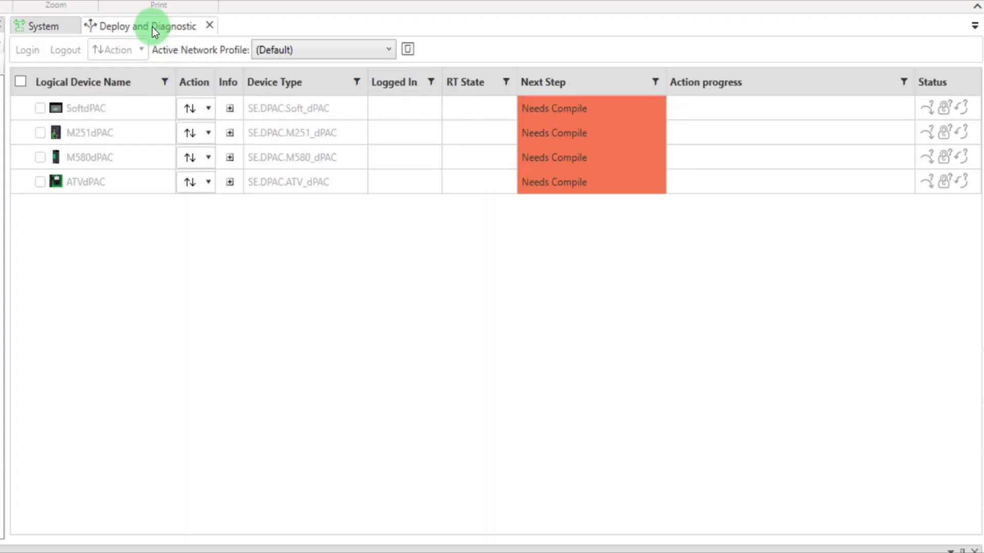
click(330, 49)
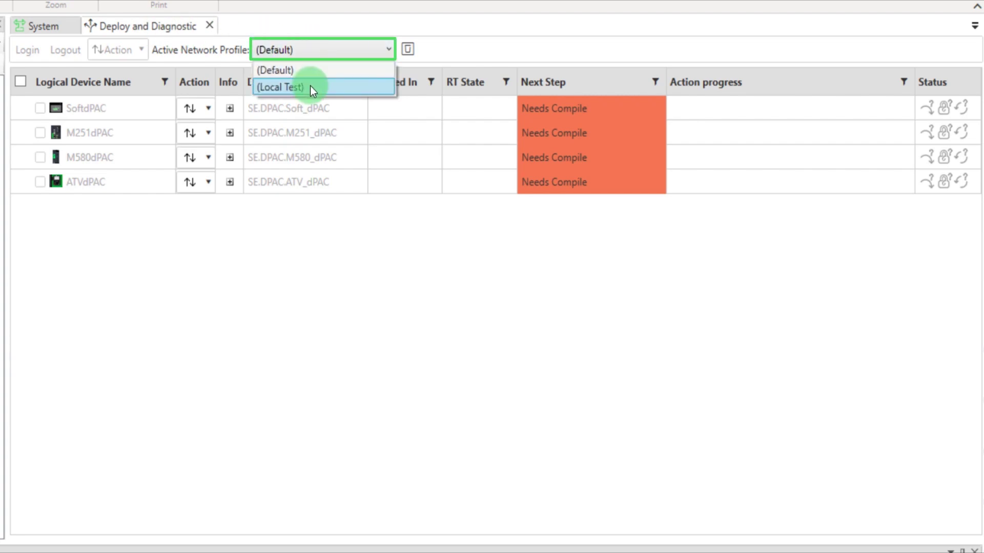
click(310, 85)
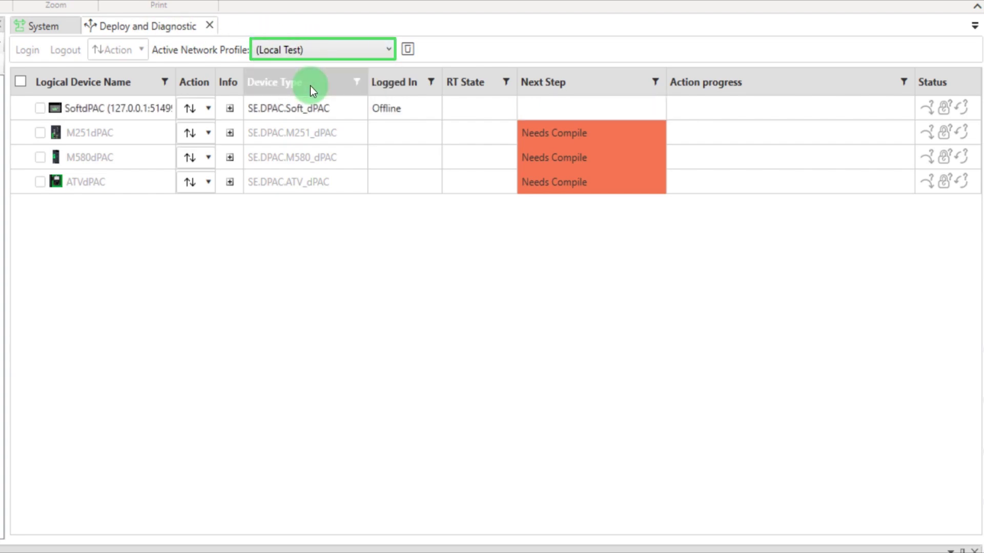
Select all four logical devices and compile them
click(24, 83)
click(142, 51)
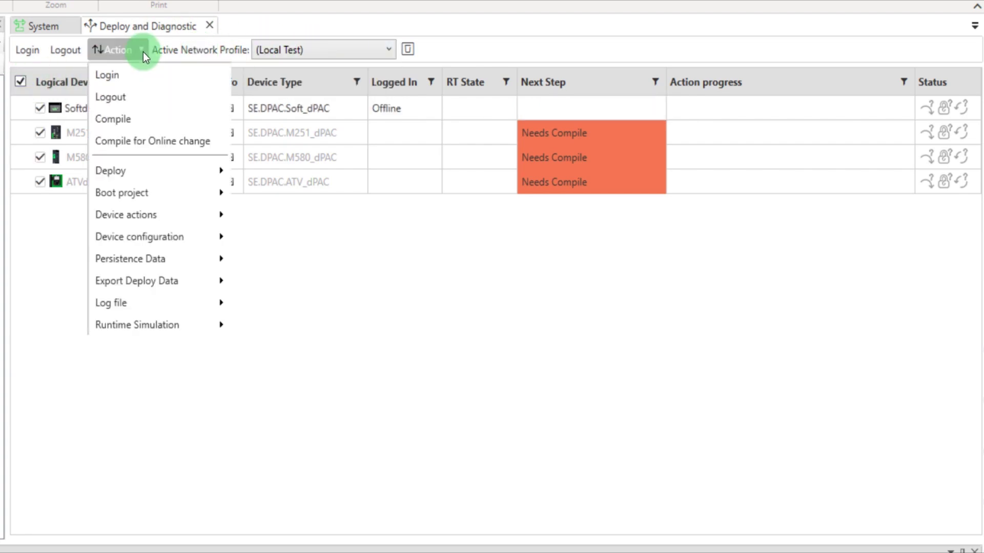
click(140, 118)
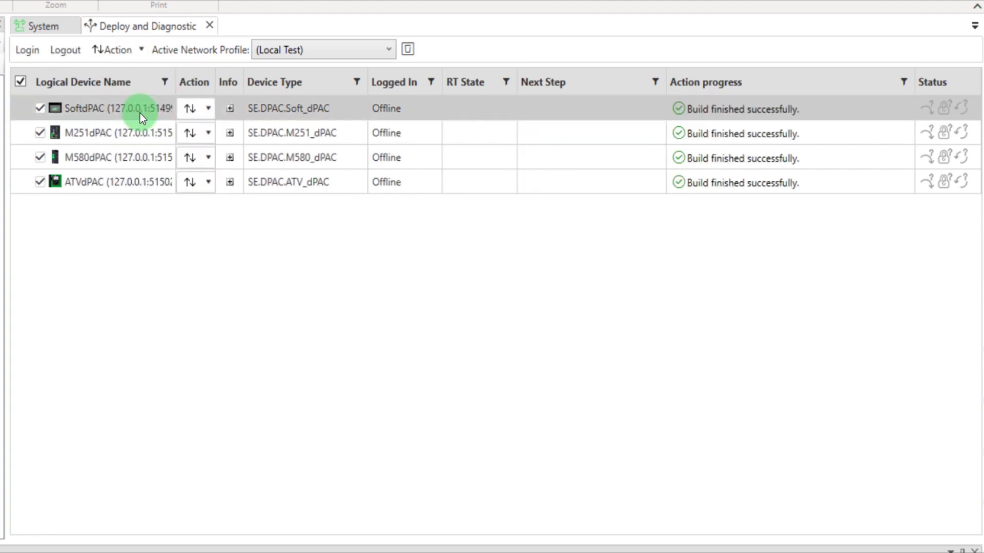
Start runtime simulation for all four devices and log in to them
click(143, 52)
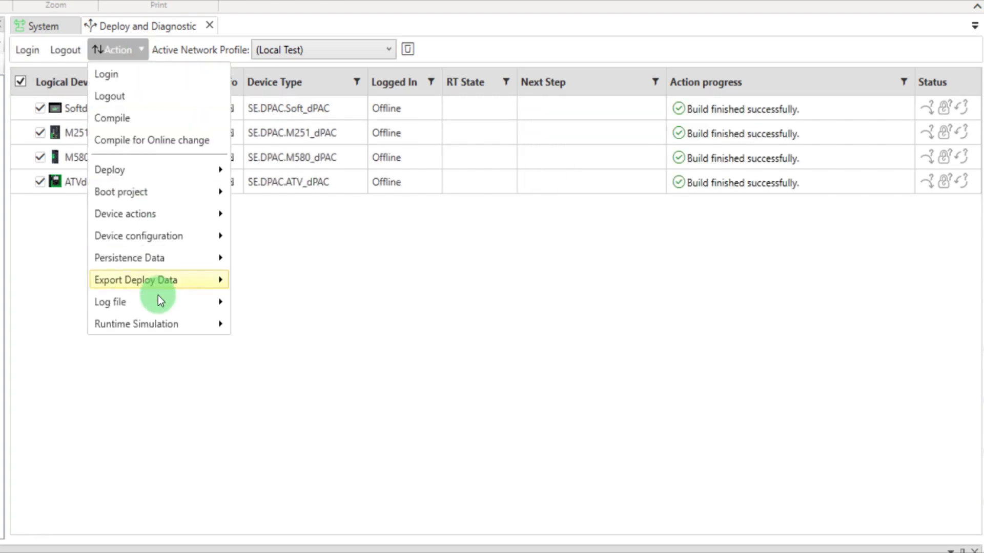
mouse_move(136, 323)
click(245, 325)
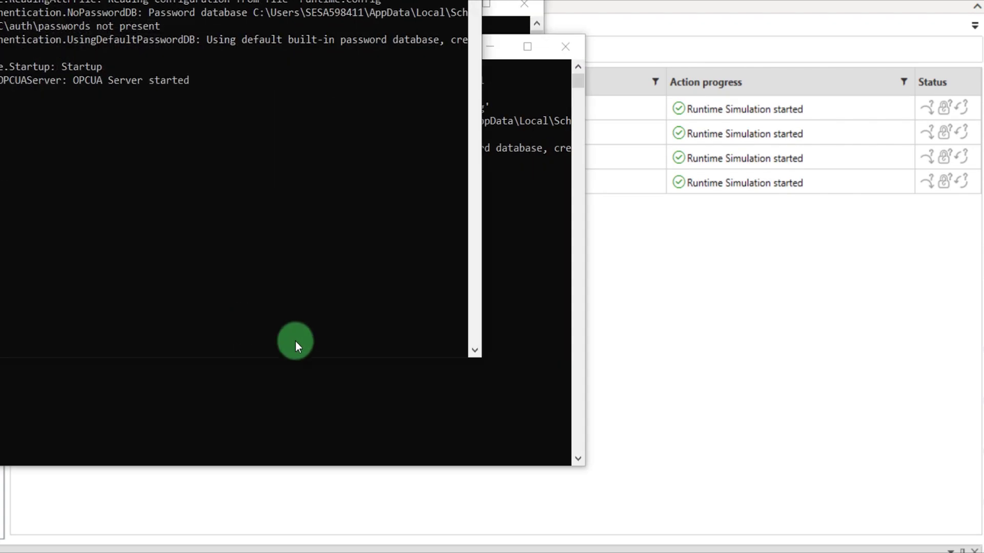
click(653, 374)
click(128, 50)
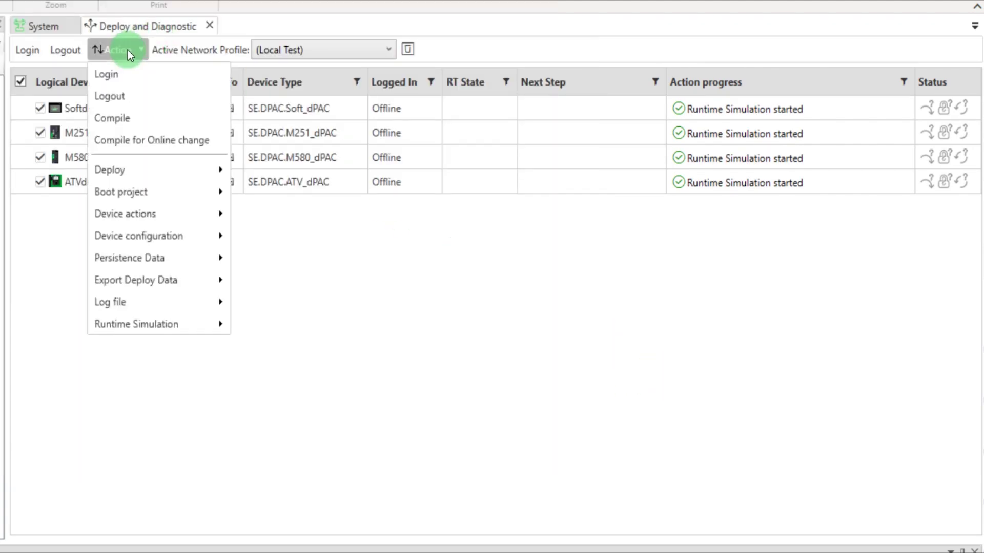
click(122, 70)
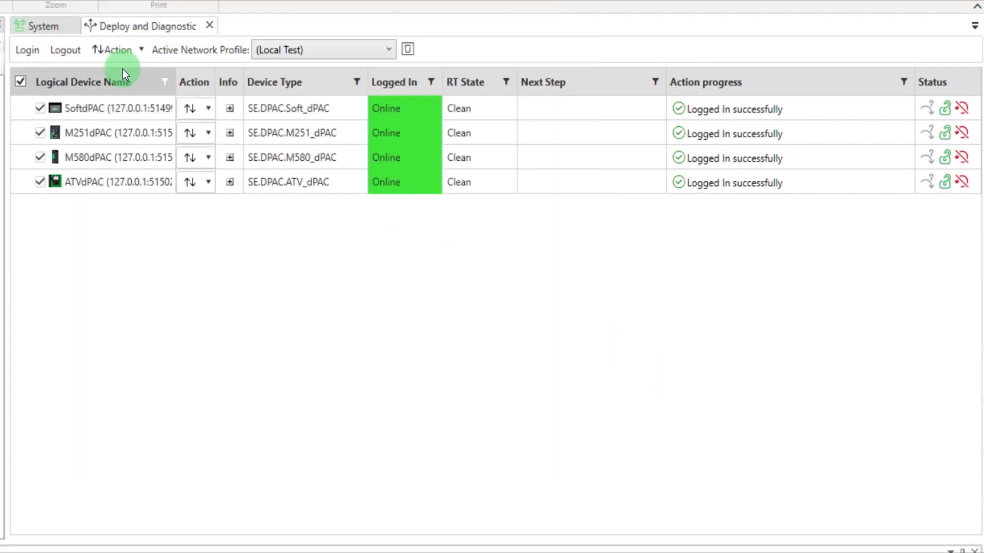
Push the device configuration, confirm the runtime restart, and log back in
click(127, 53)
mouse_move(138, 237)
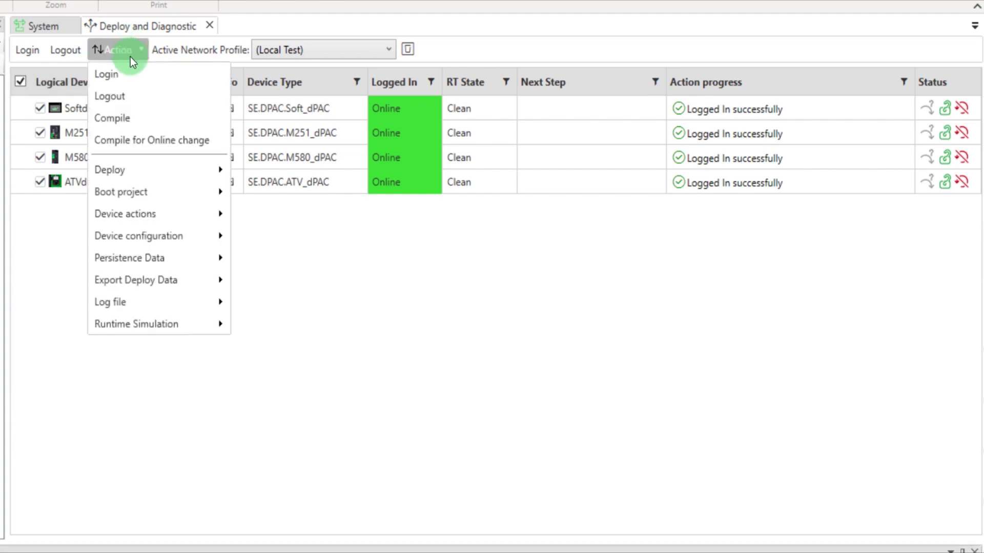
click(262, 238)
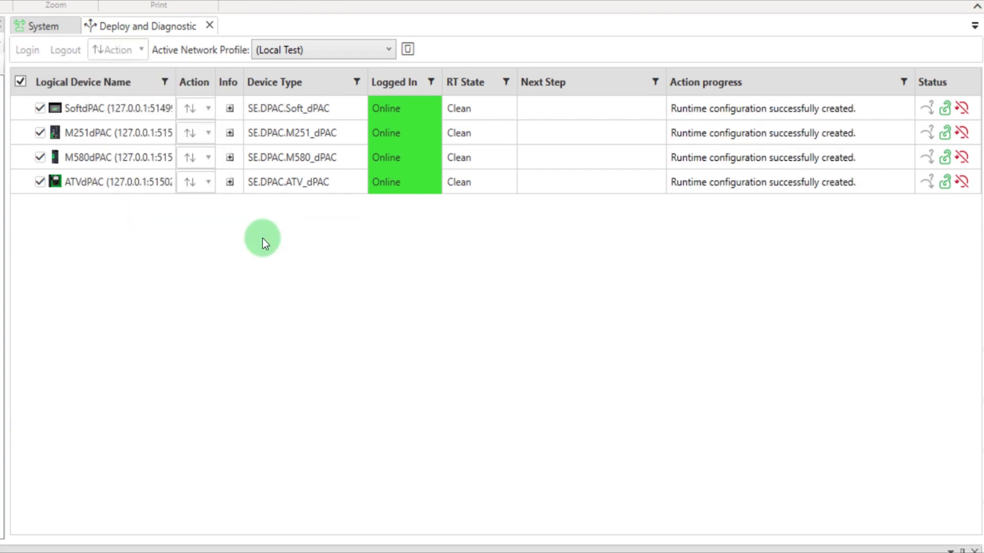
click(411, 327)
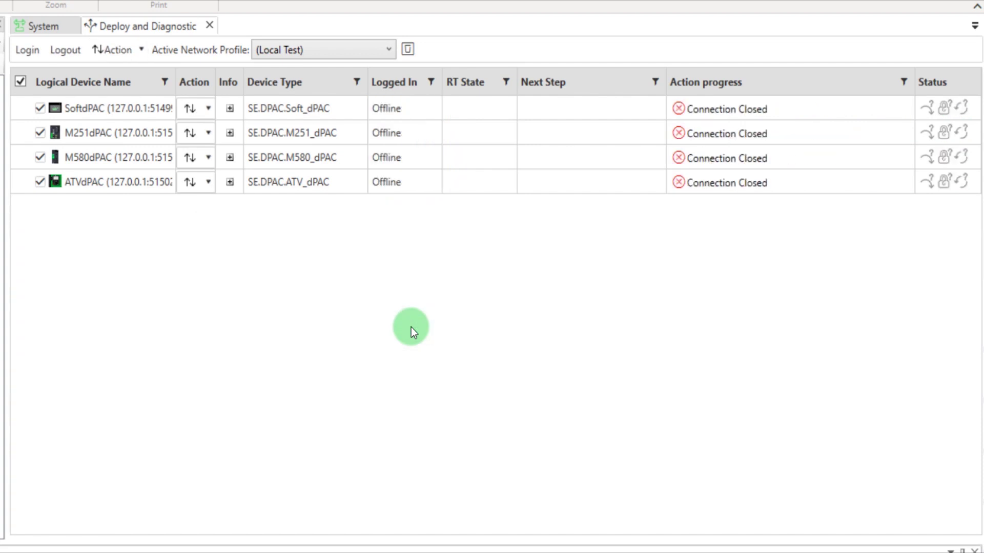
click(141, 50)
click(139, 71)
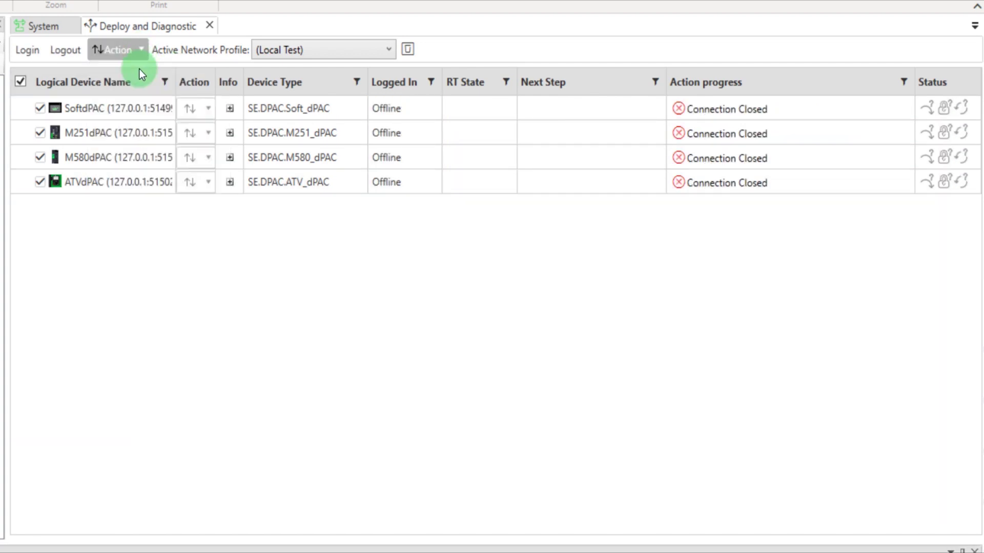
Deploy the application to all four devices so they run
click(133, 49)
mouse_move(109, 169)
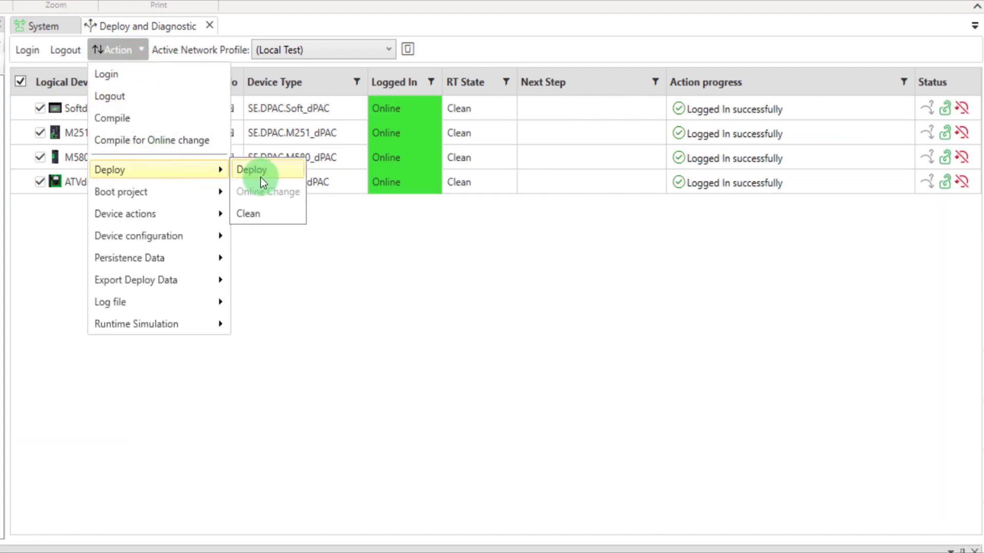
click(266, 176)
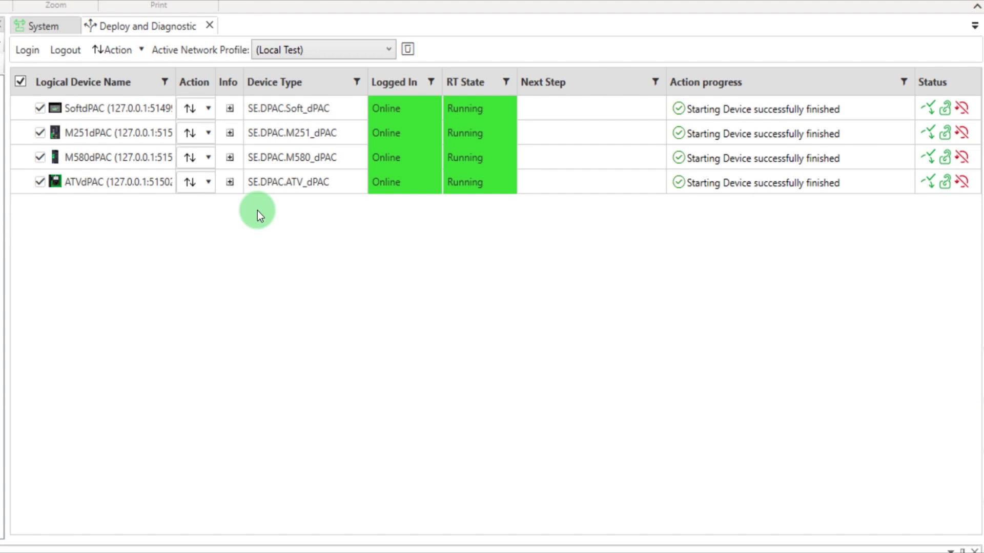